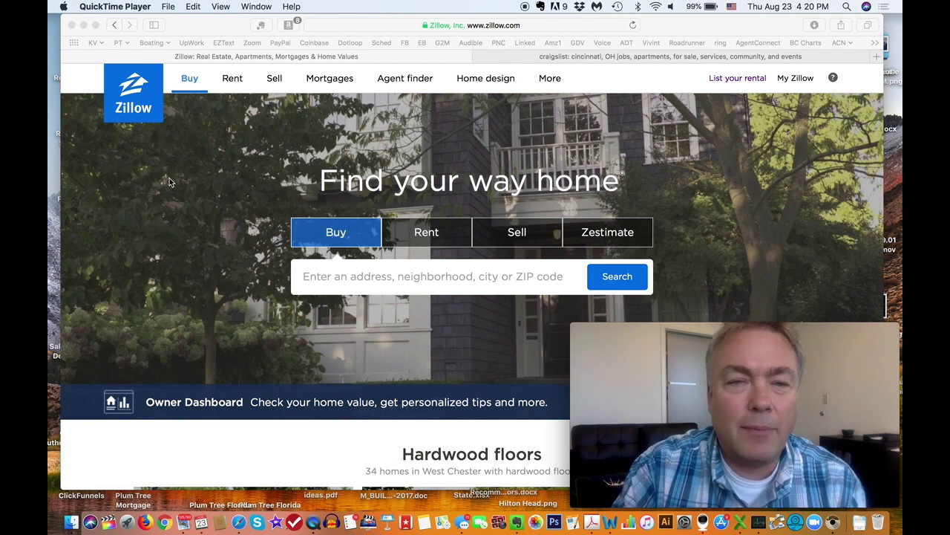
Step: Search for homes to buy in west chester, oh
left_click(338, 276)
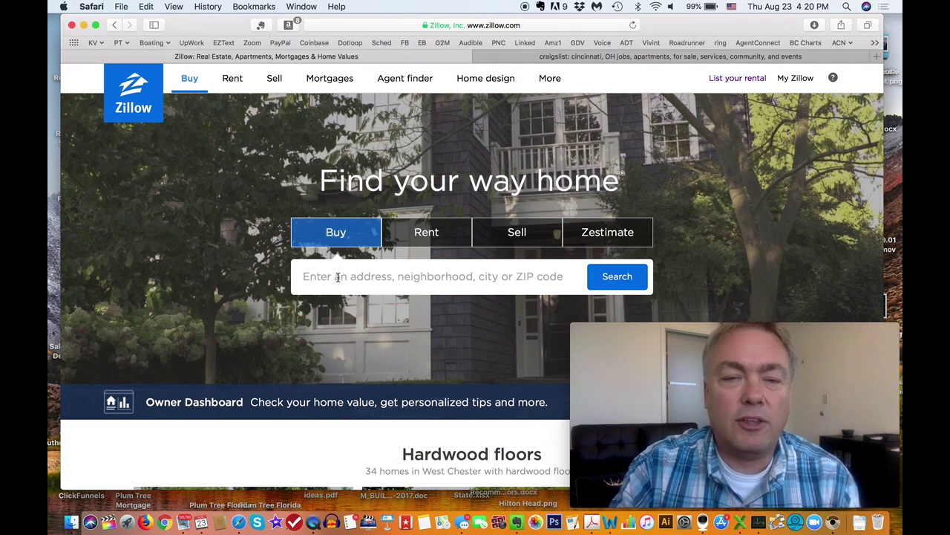
left_click(338, 277)
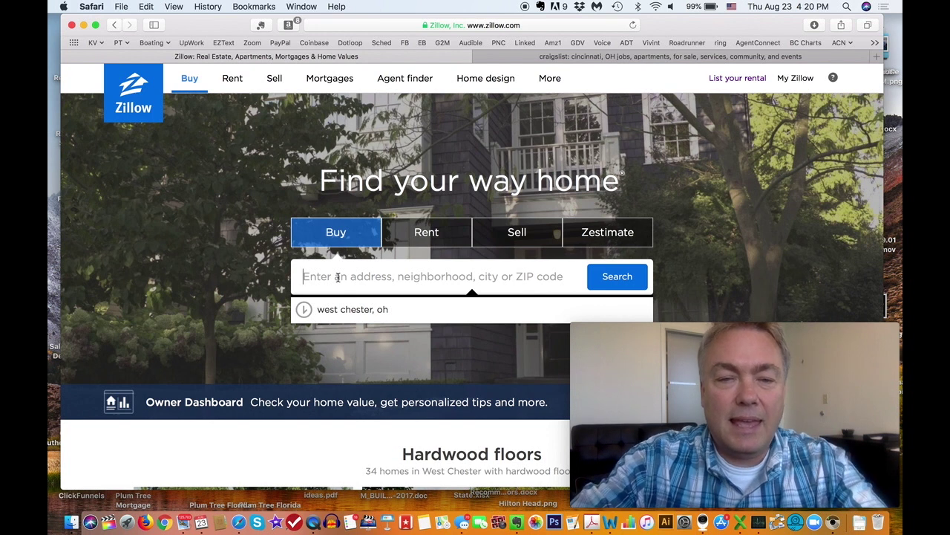
type("west ")
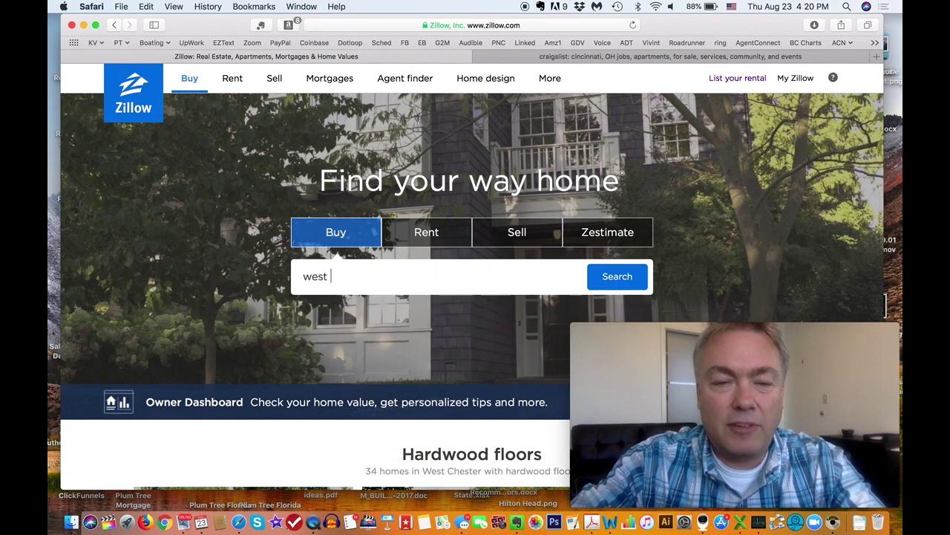
type("chester, o")
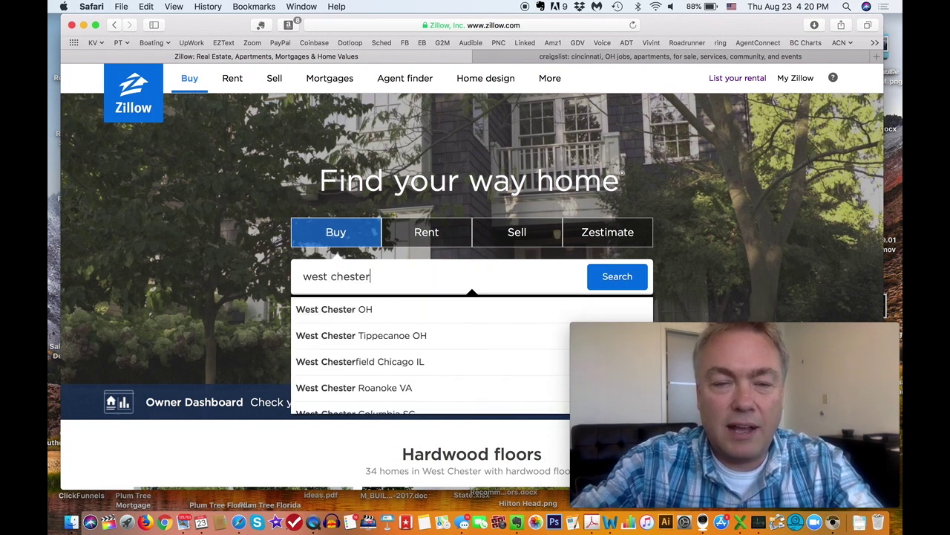
type("h")
key("Return")
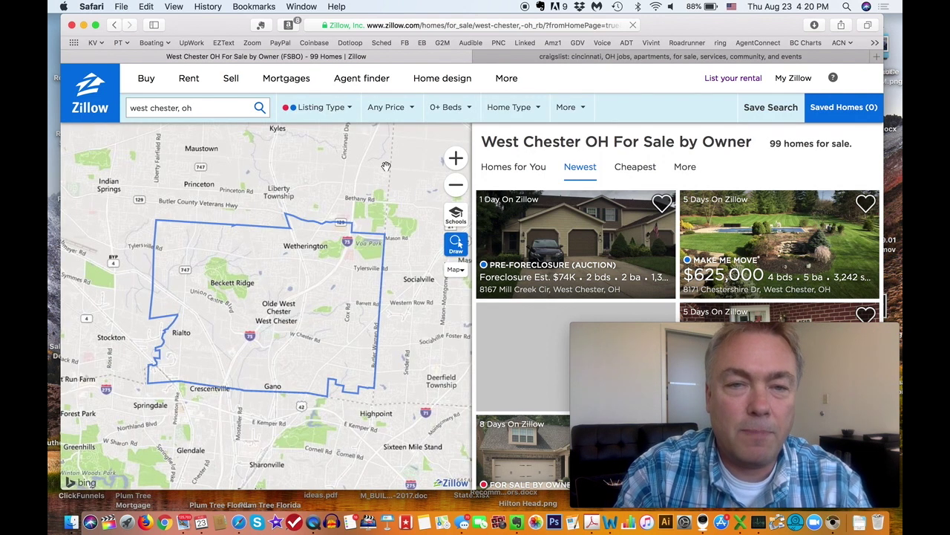
Step: Filter the listing types so that only homes for sale by owner are included, excluding all potential listings
left_click(322, 110)
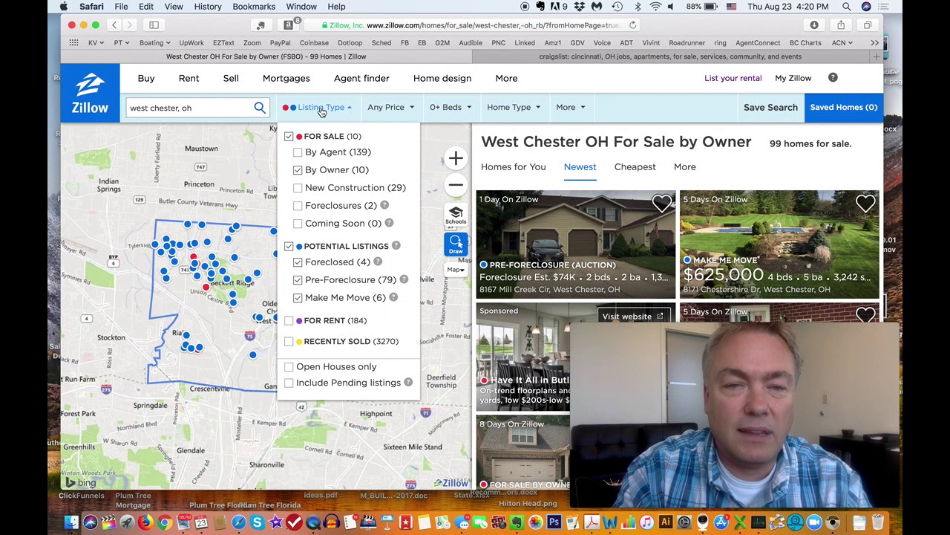
left_click(289, 135)
left_click(291, 246)
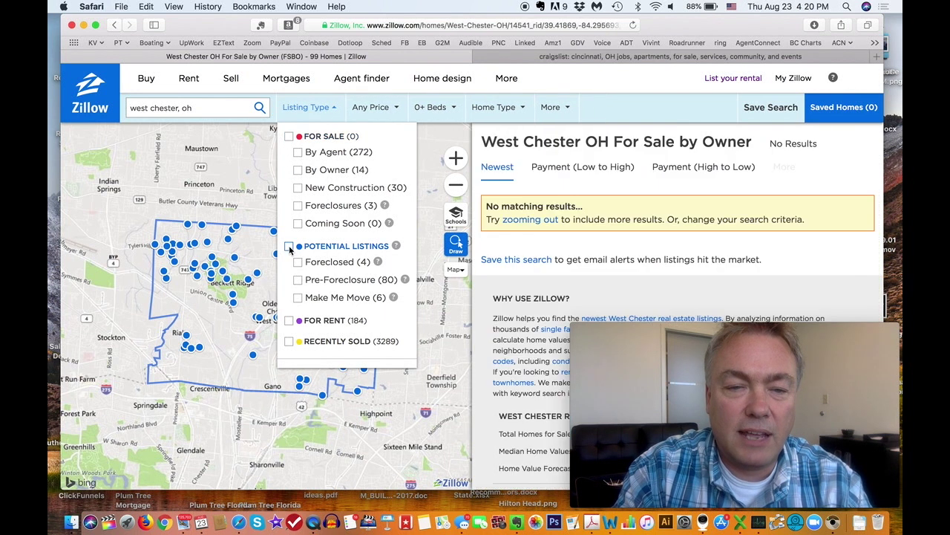
left_click(298, 170)
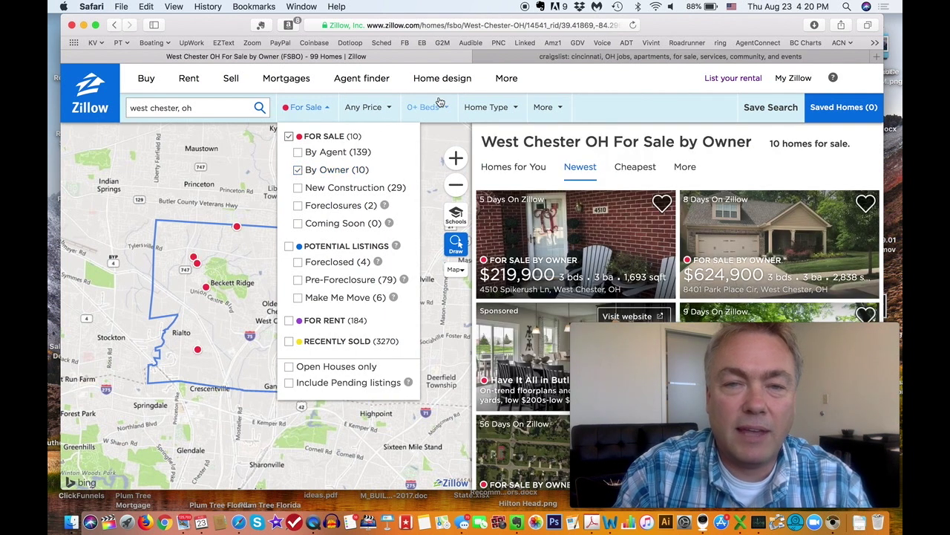
left_click(551, 78)
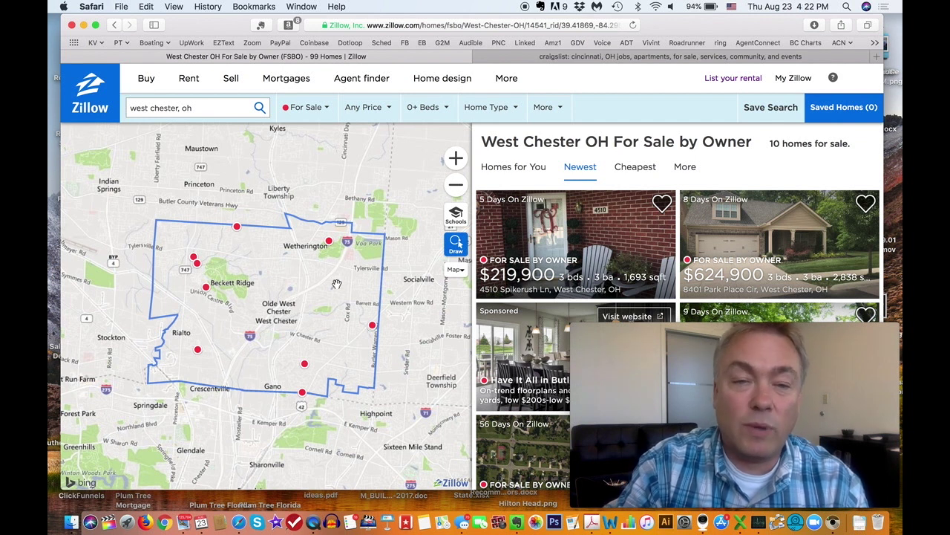
Step: Clear the West Chester boundary and examine by-owner listings across Ohio and the neighbouring states on the map
left_click(384, 174)
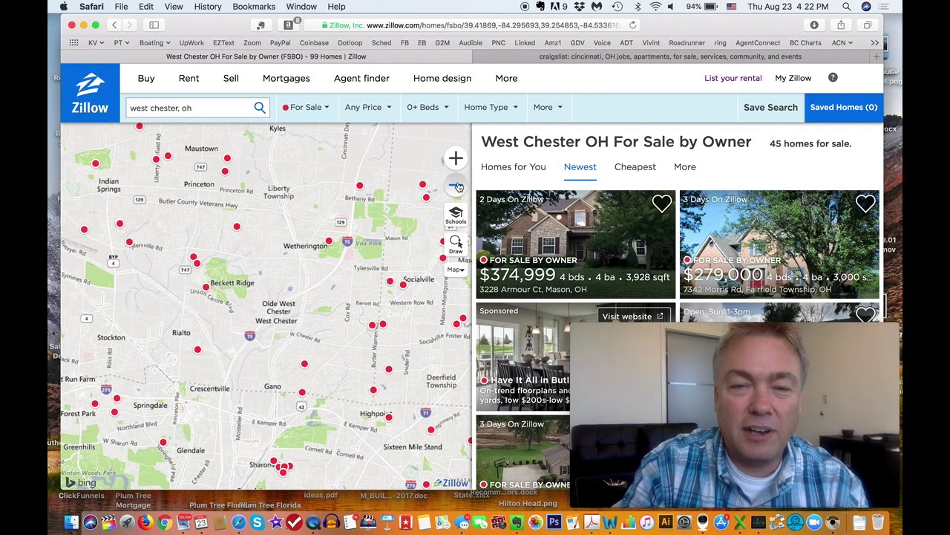
left_click(457, 188)
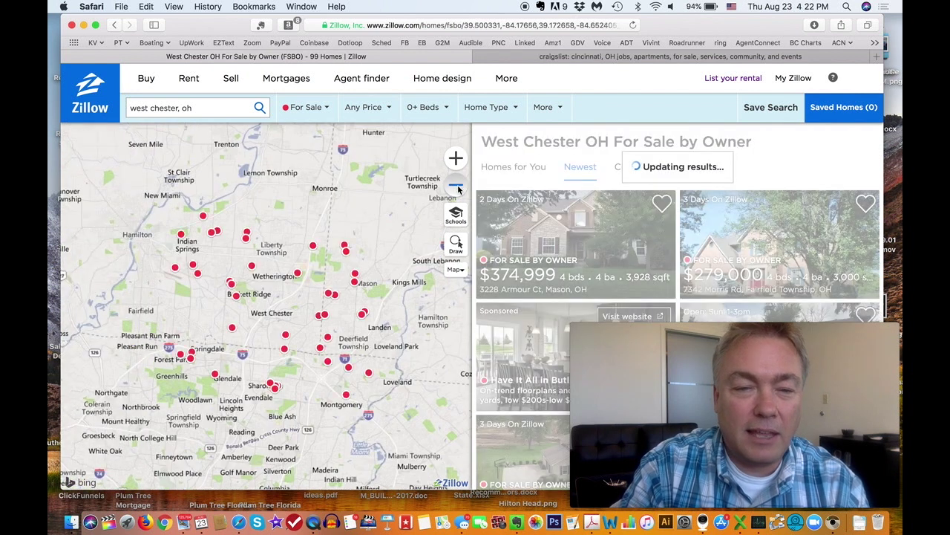
left_click(456, 188)
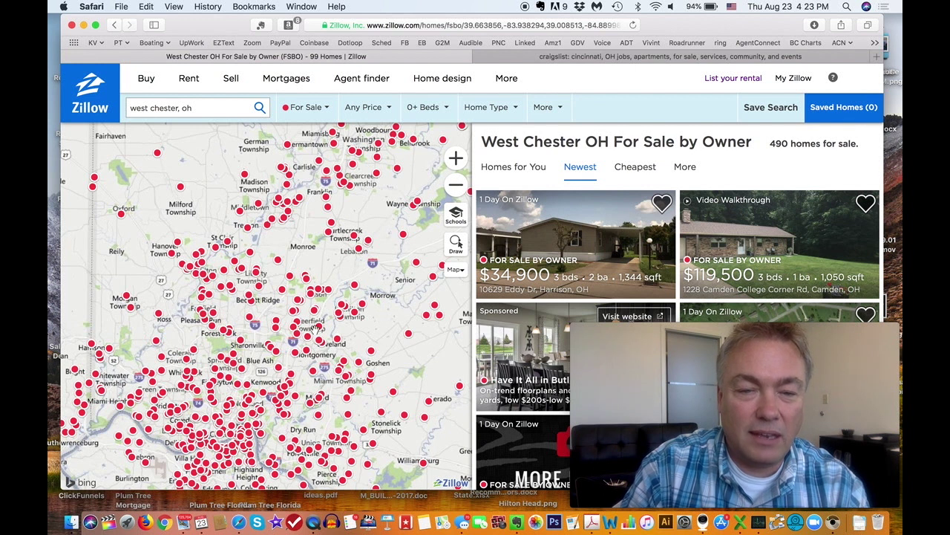
left_click(456, 186)
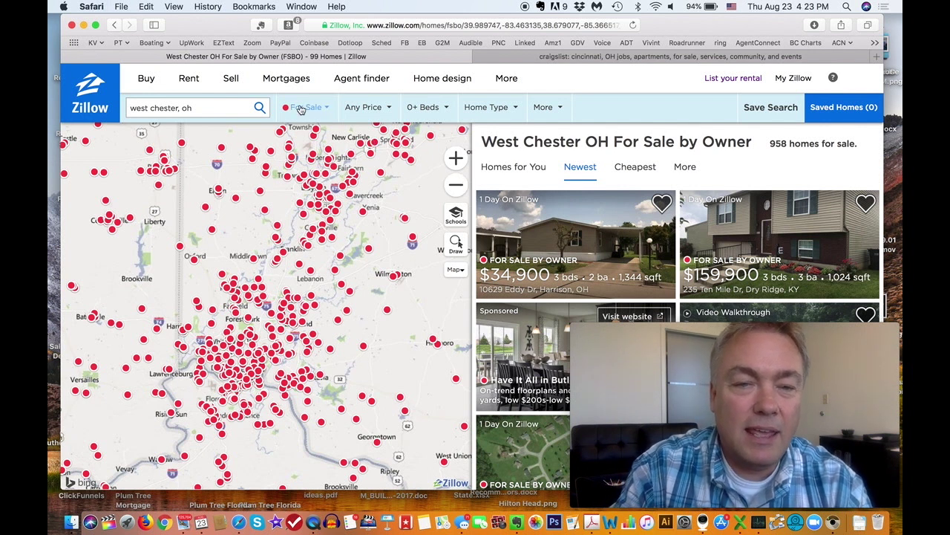
left_click(456, 185)
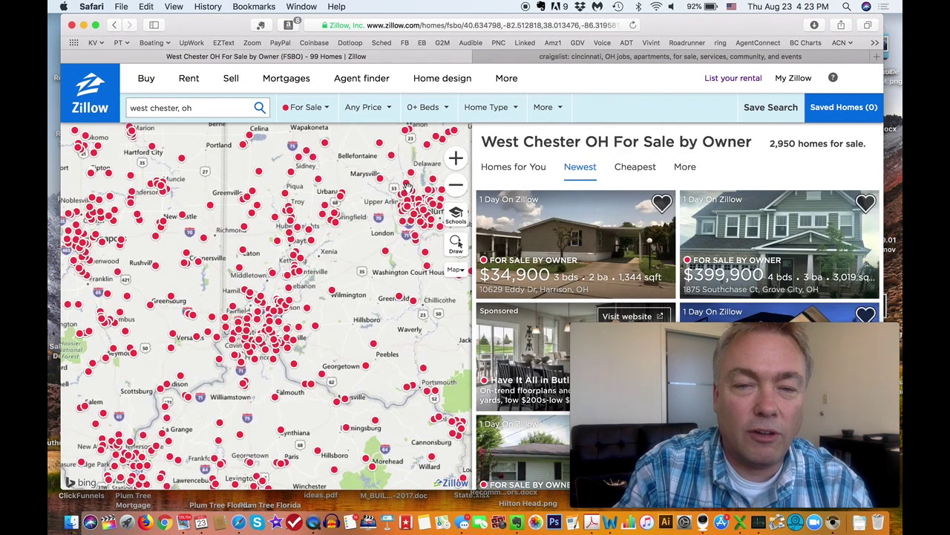
left_click(455, 186)
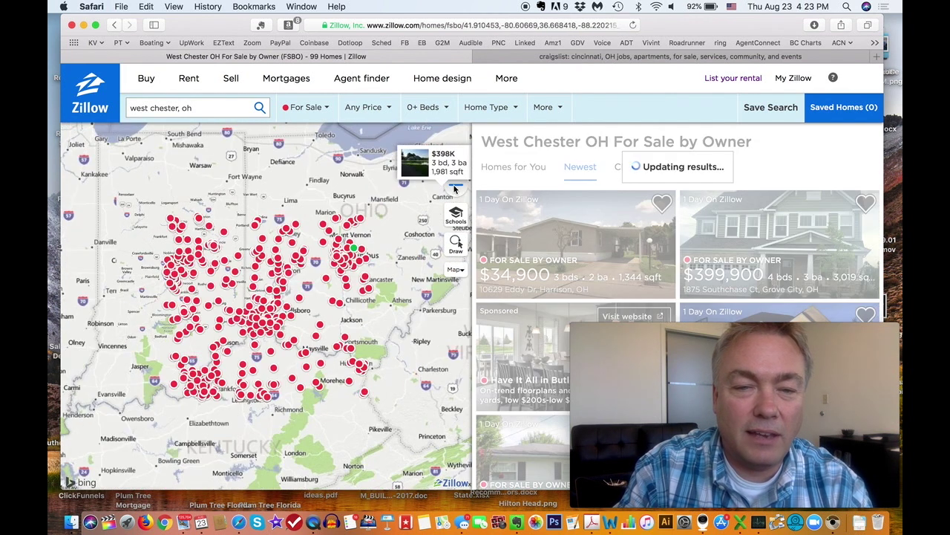
left_click_drag(391, 207, 304, 235)
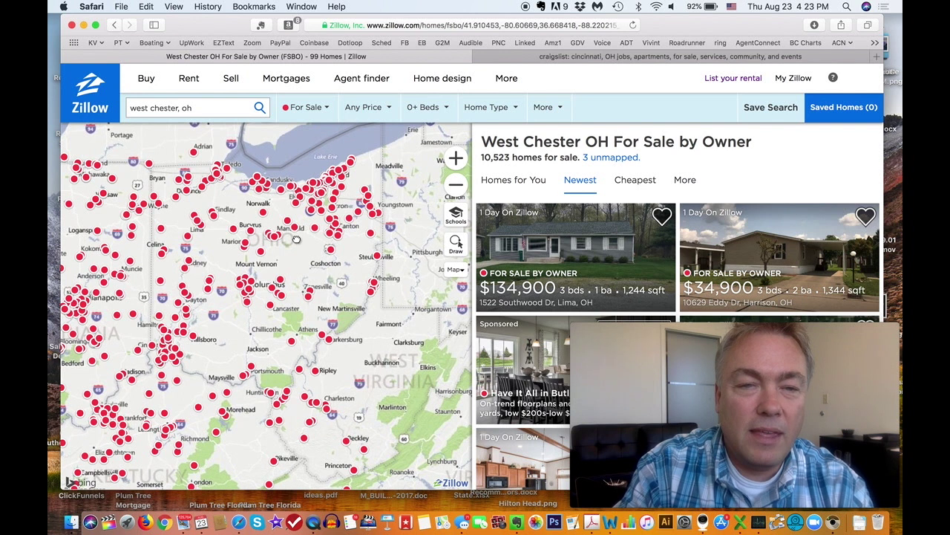
Step: Search for by-owner homes across the whole state of ohio and examine the mapped listings
left_click(203, 106)
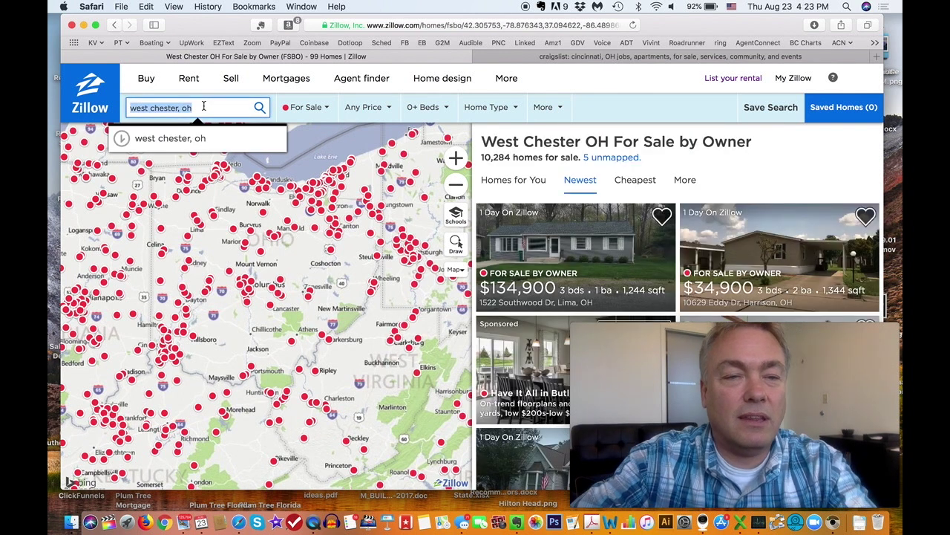
type("ohio")
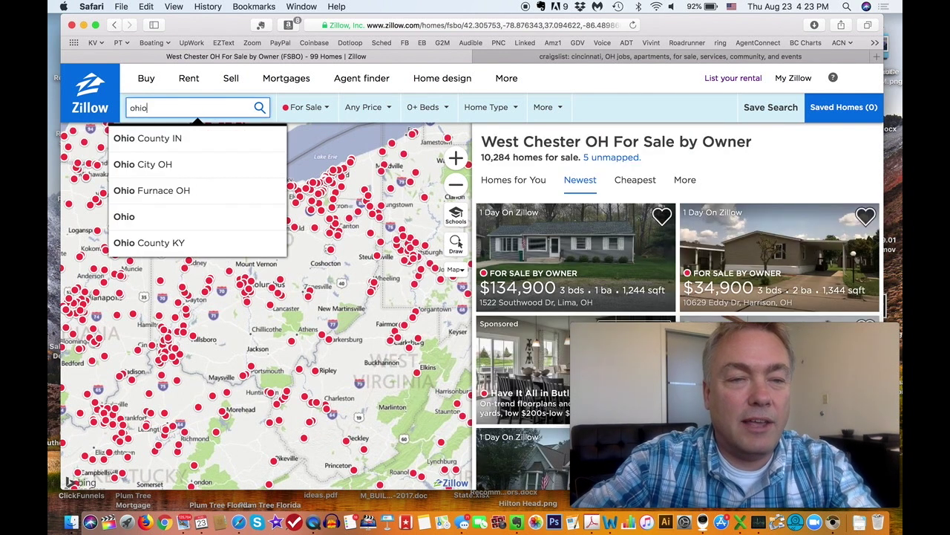
key("Return")
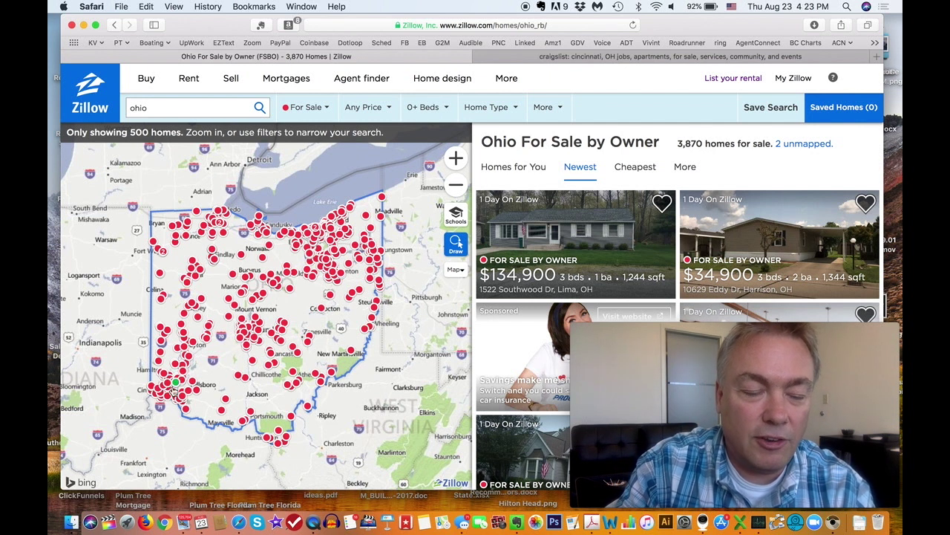
mouse_move(192, 383)
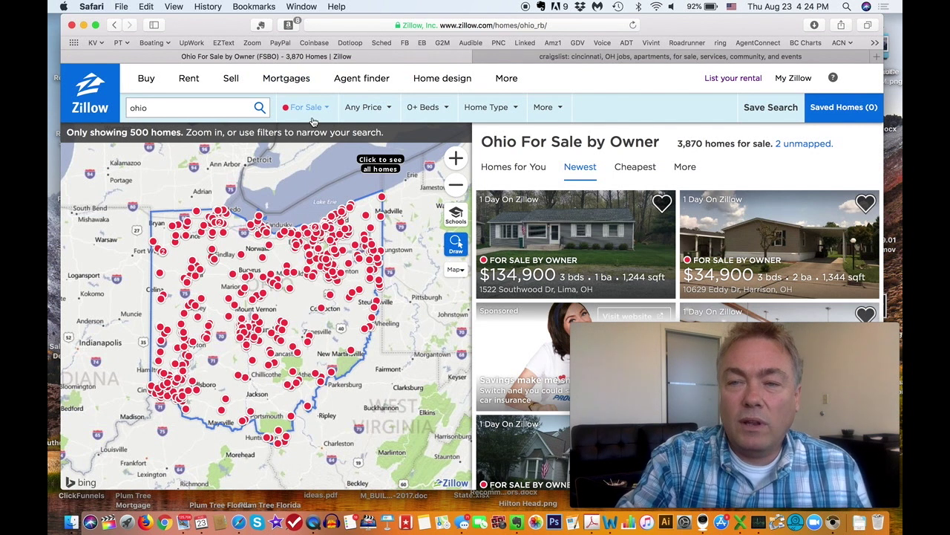
Step: Change the search location to cincinnati, oh
left_click(195, 105)
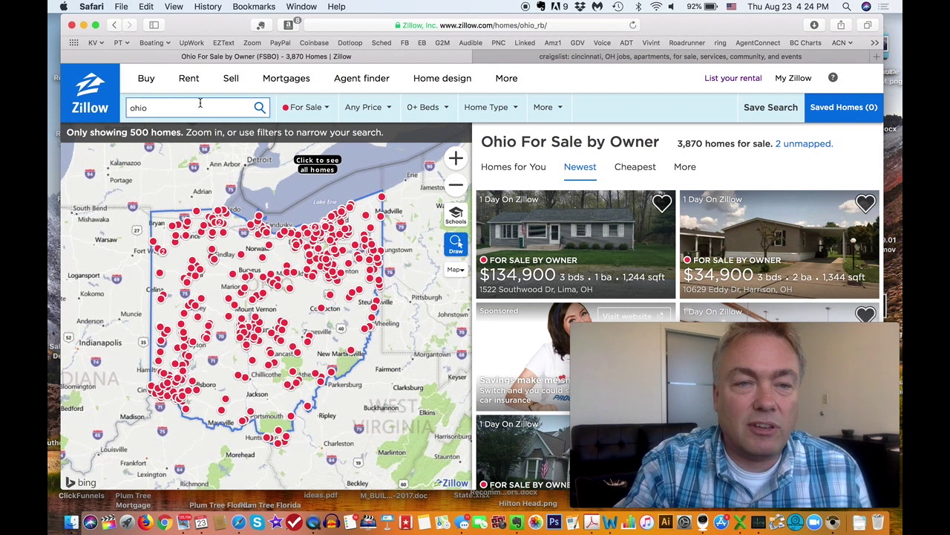
type("cinc")
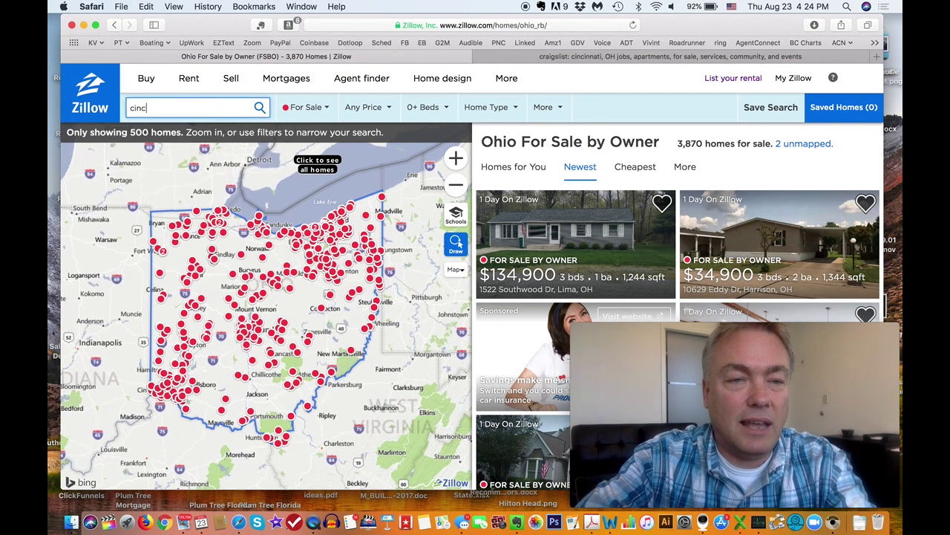
type("innati, oh")
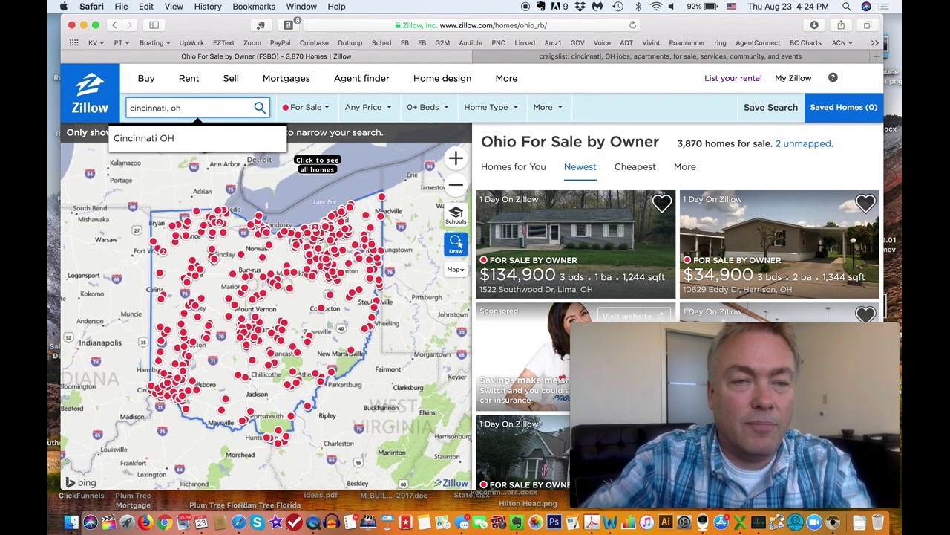
key("Return")
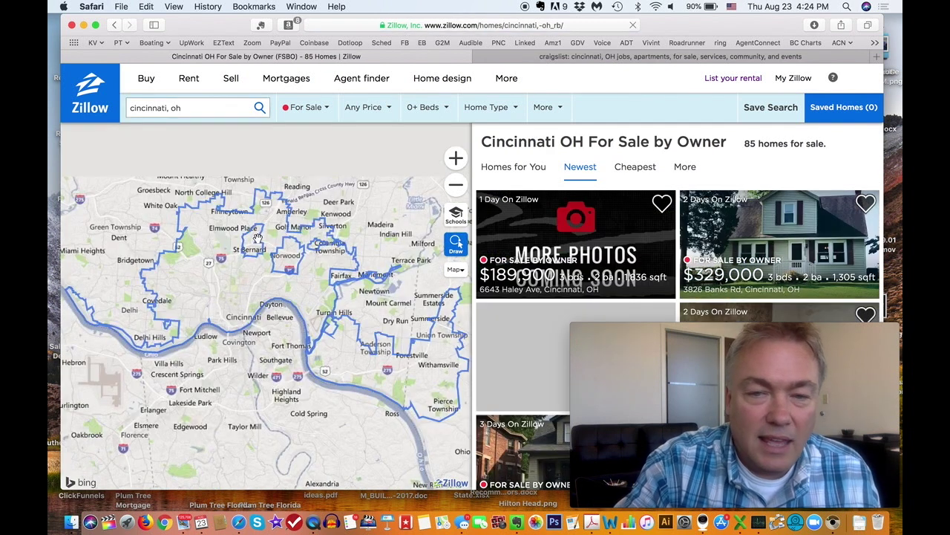
Step: Widen the map search area beyond Cincinnati's boundary and shift it northeast toward Columbus
left_click(456, 186)
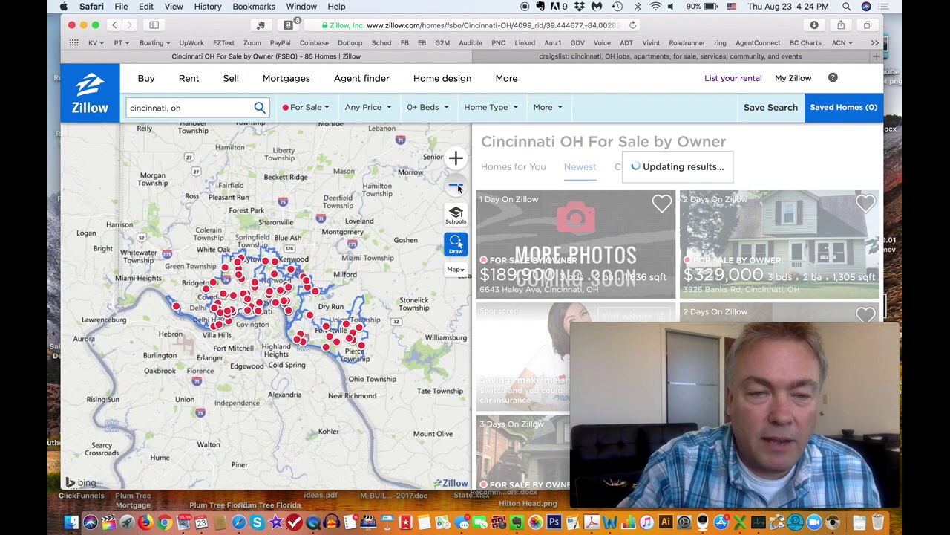
left_click(457, 186)
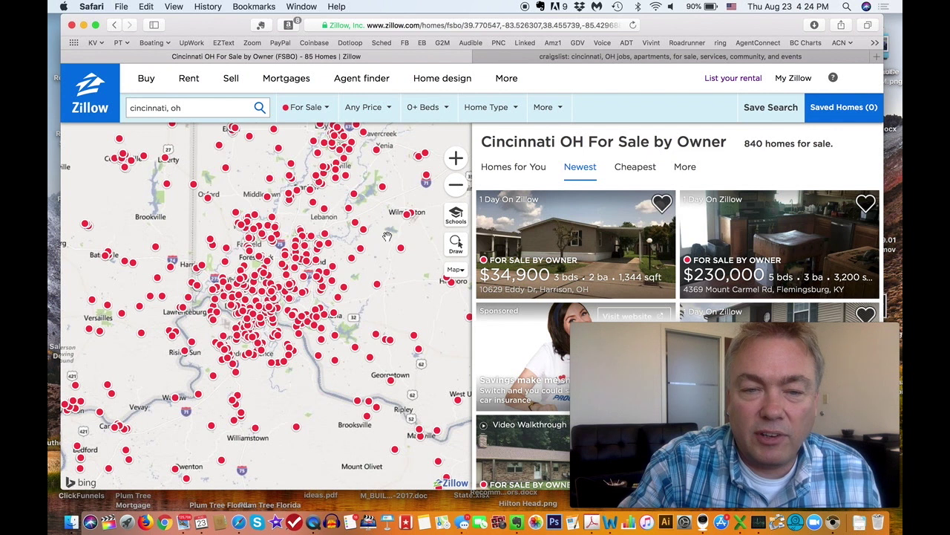
left_click_drag(365, 238, 245, 356)
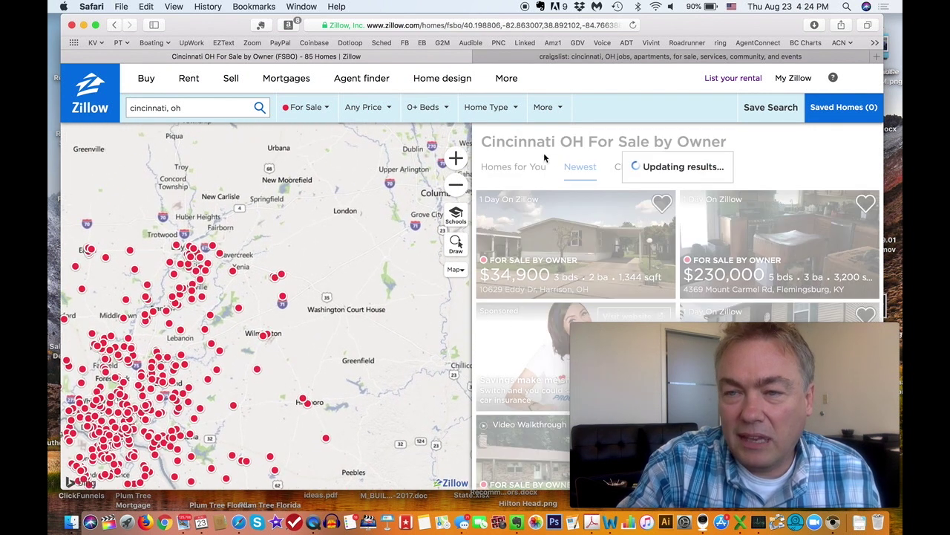
Step: Save the current search, enter FSBO Search as its nickname, and close the dialog without updating the search
left_click(758, 109)
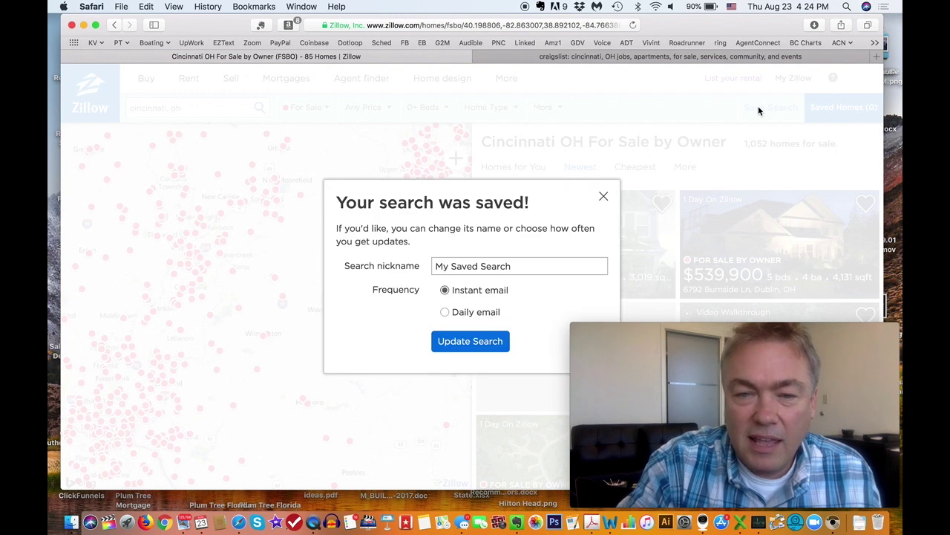
triple_click(463, 265)
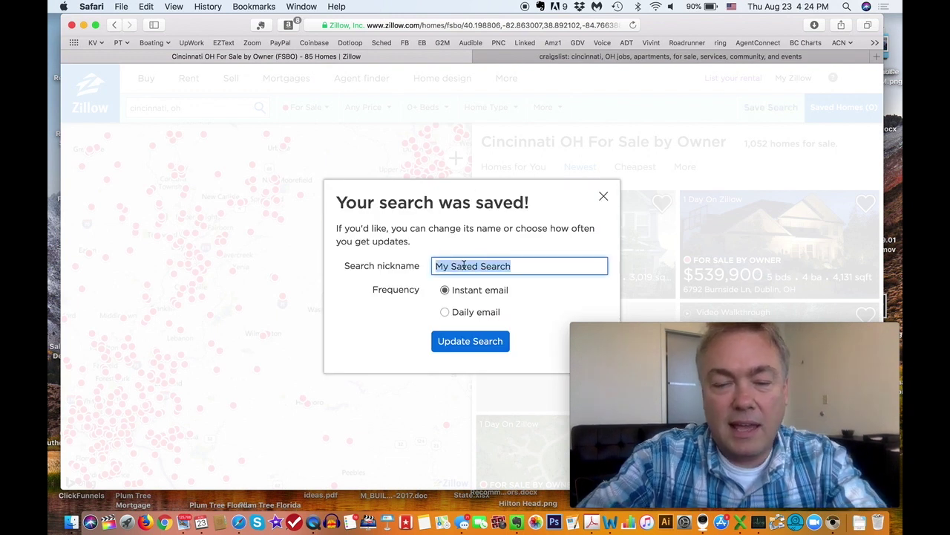
type("FSBO")
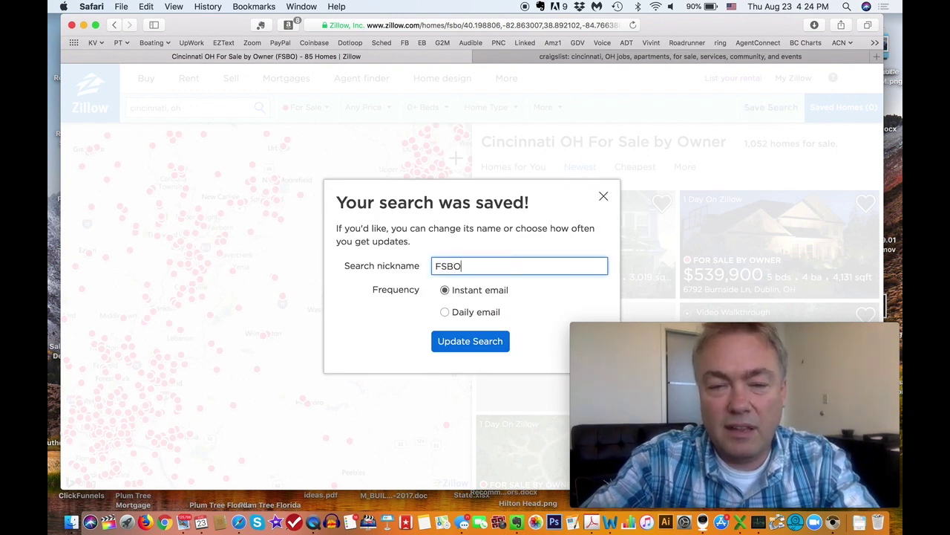
type(" Search")
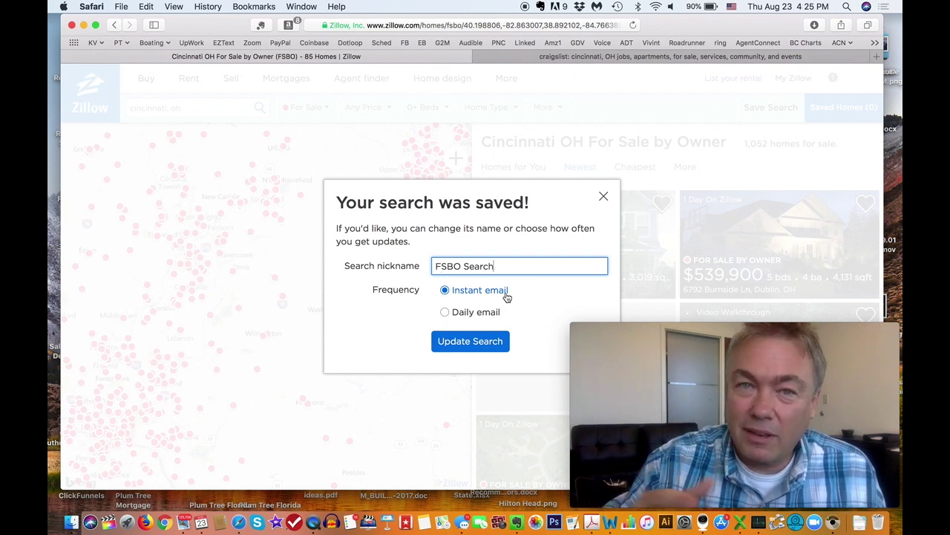
left_click(604, 197)
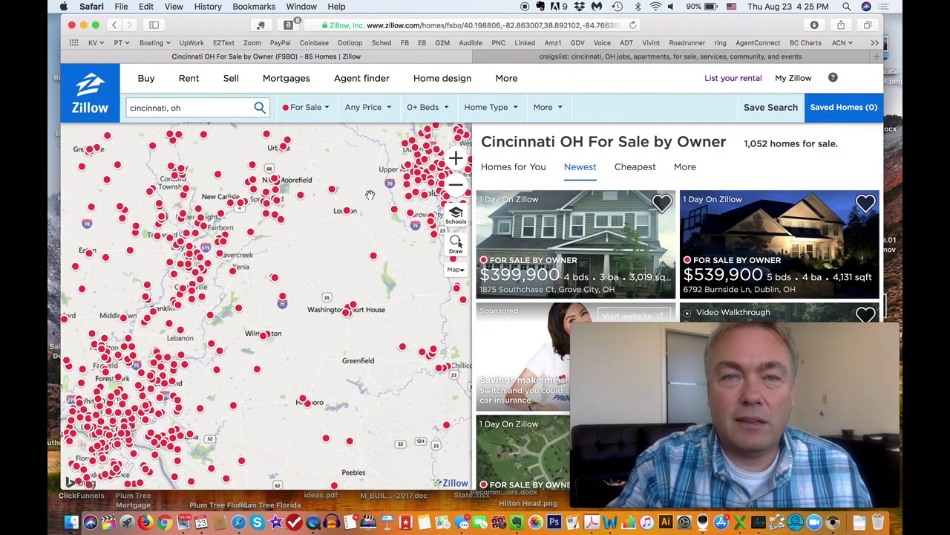
Step: Switch to the Cincinnati craigslist page
left_click(554, 57)
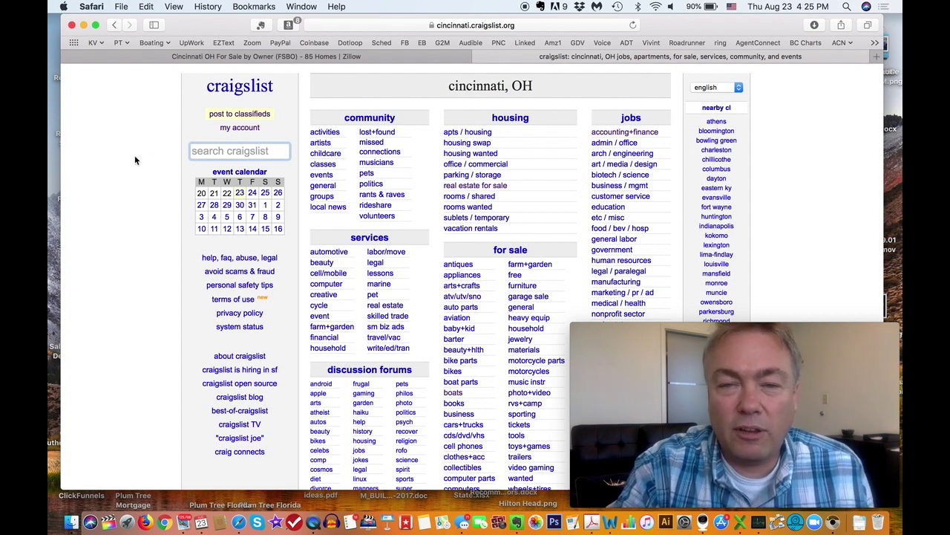
left_click(260, 60)
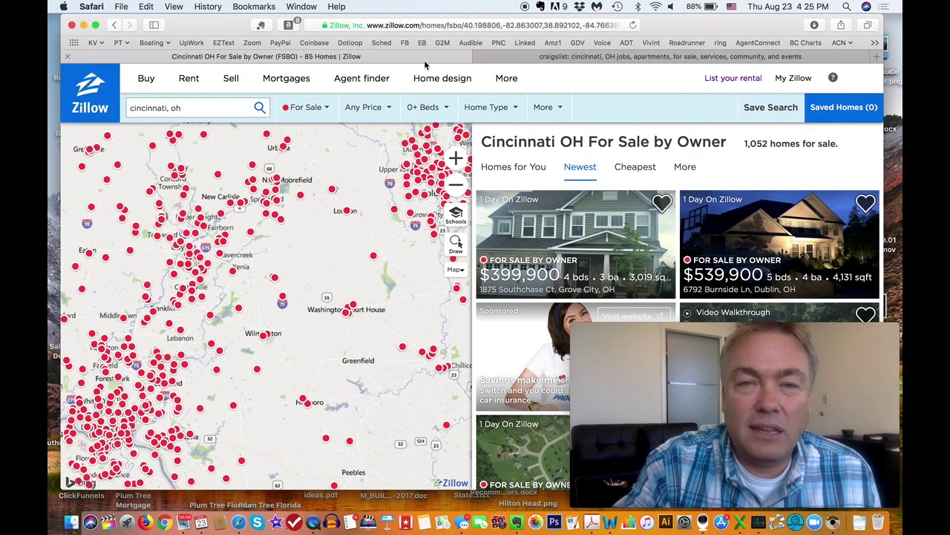
left_click(536, 56)
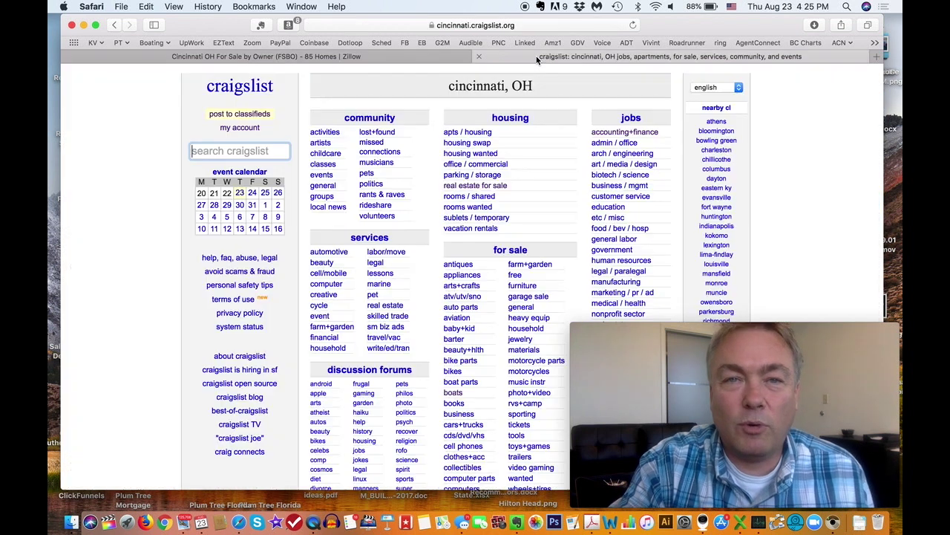
Step: Open Cincinnati's real estate for sale listings and narrow the category to real estate - by owner
left_click(214, 151)
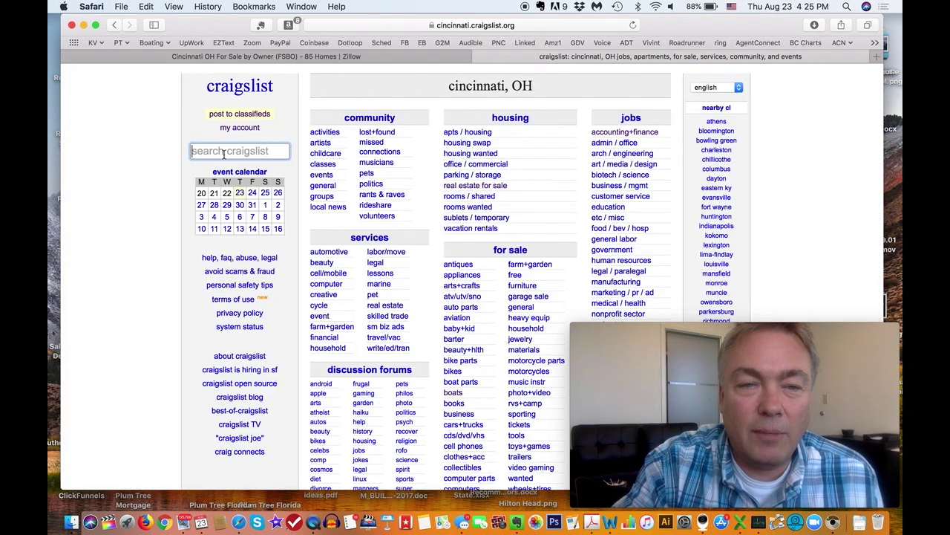
left_click(467, 187)
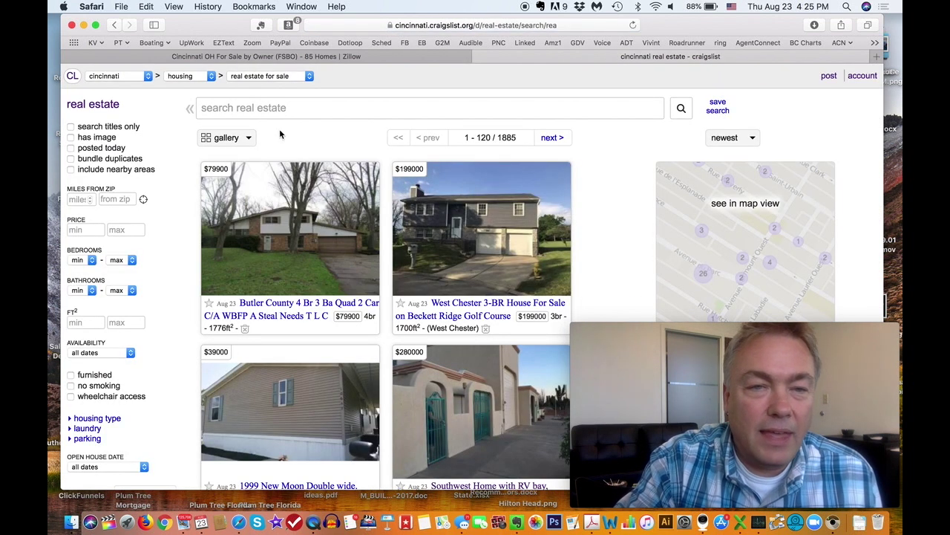
left_click(309, 78)
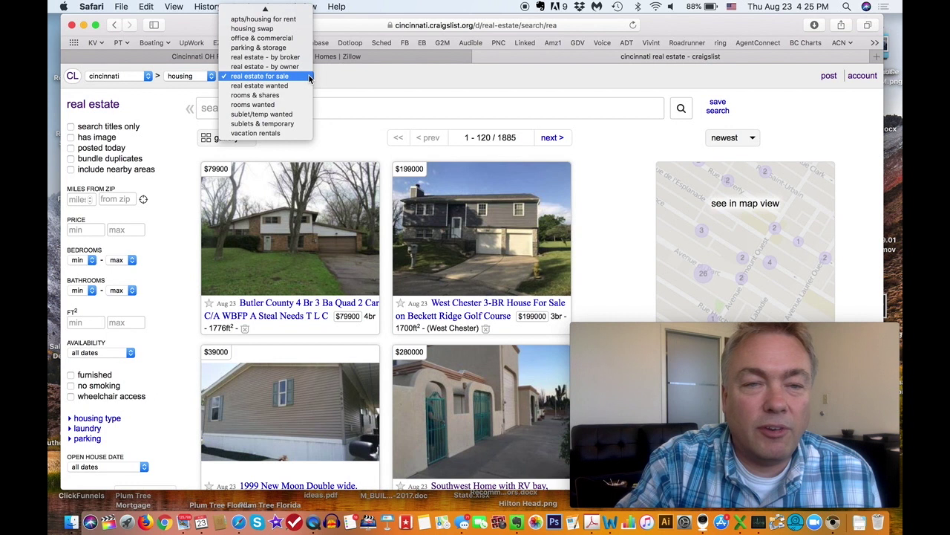
left_click(269, 67)
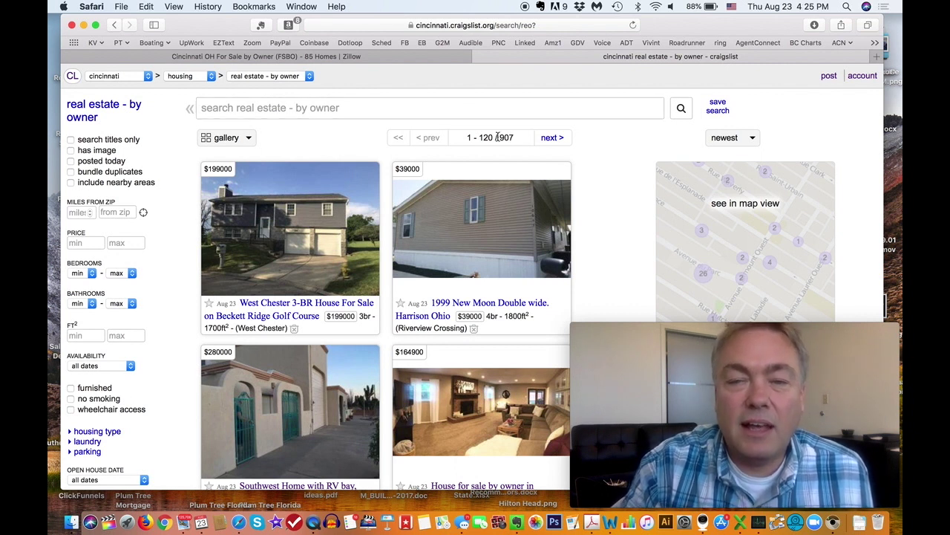
Step: Open the by-owner house listing in Bridgetown priced at $164900 and look through its details
scroll(317, 130, "down", 4)
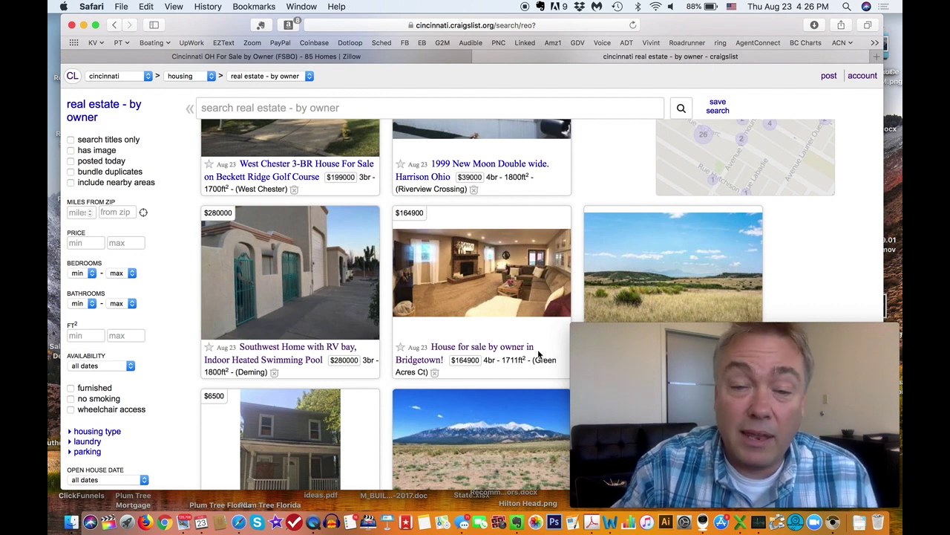
mouse_move(494, 279)
left_click(494, 279)
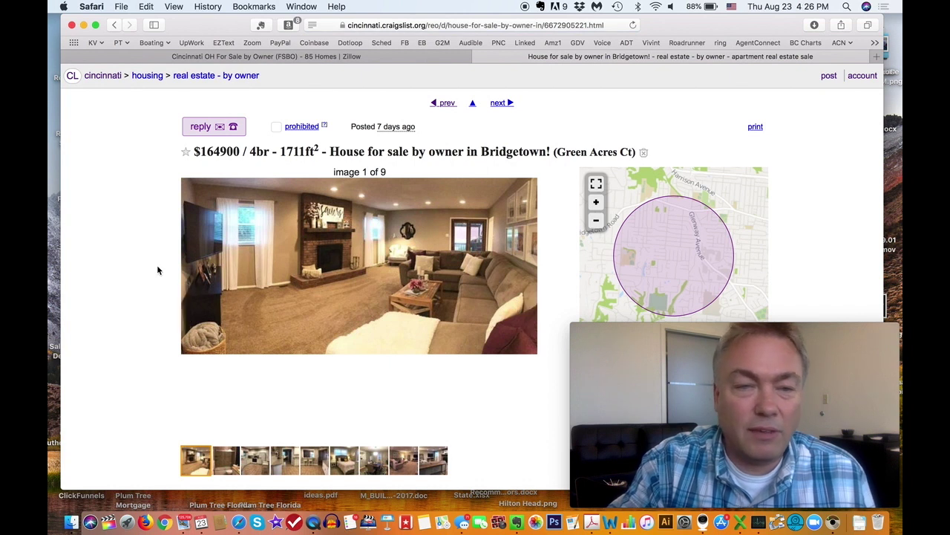
scroll(118, 246, "down", 5)
scroll(119, 245, "up", 4)
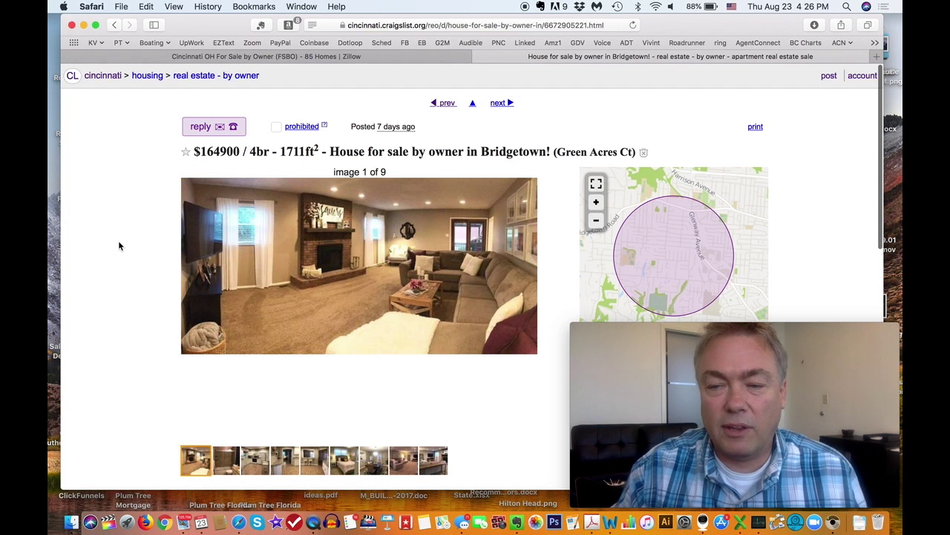